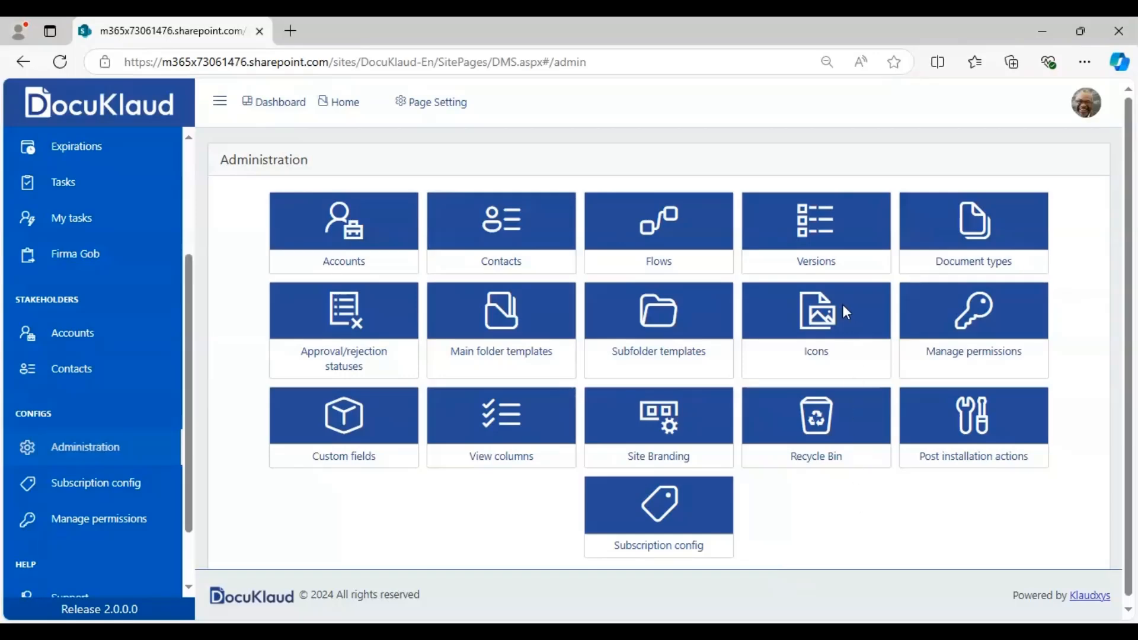
Open the Versions administration and create a version titled A without an earlier version
left_click(825, 268)
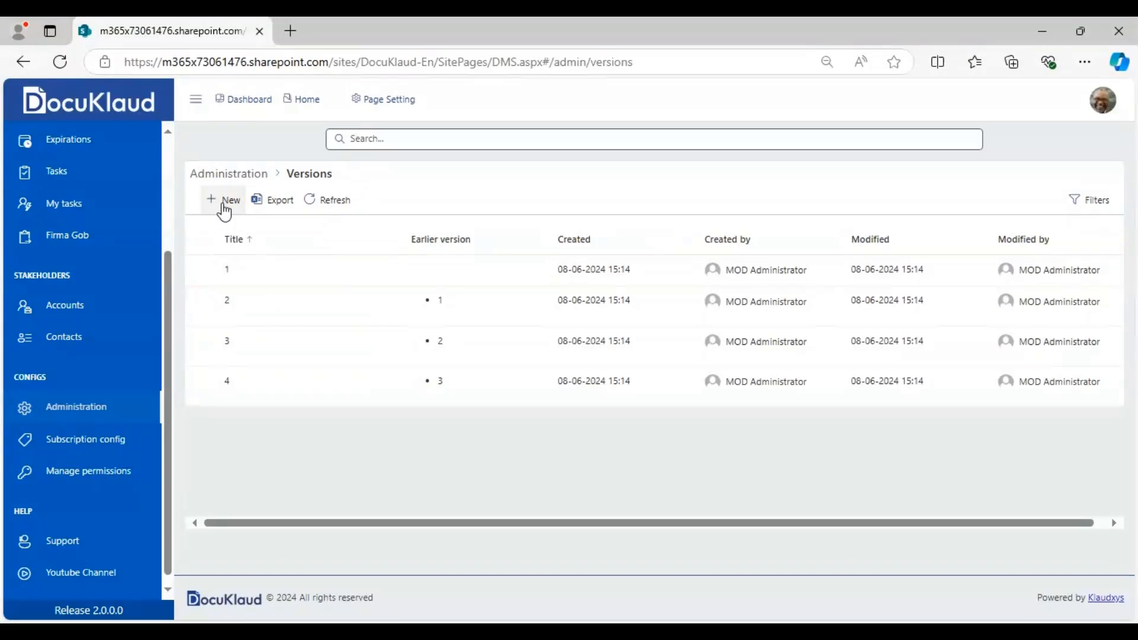
left_click(224, 208)
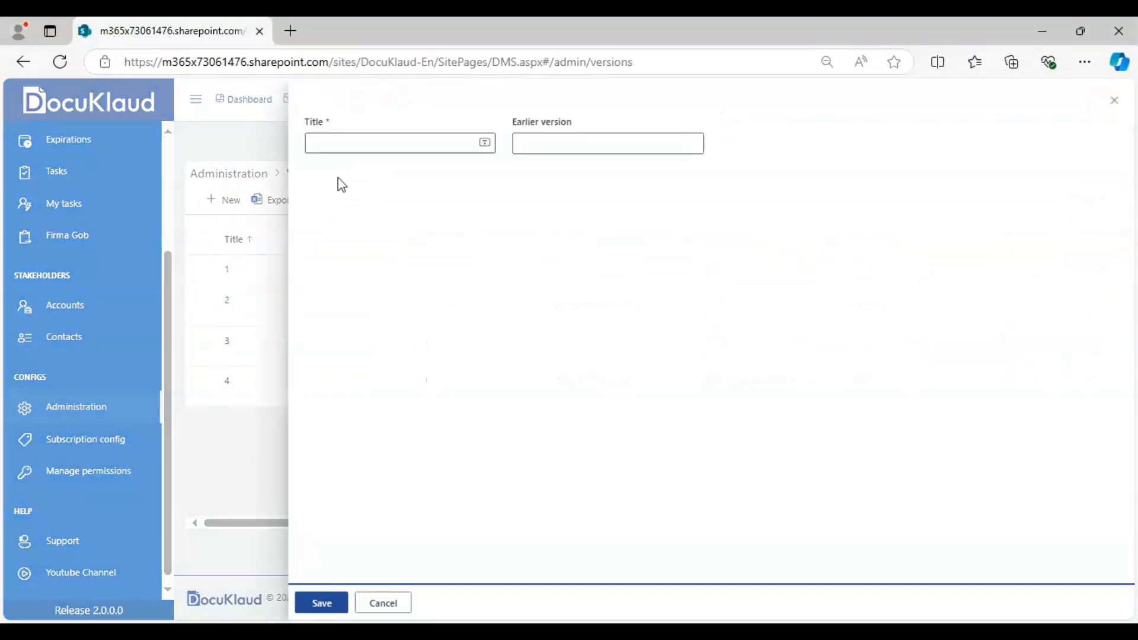
left_click(349, 140)
type("A")
left_click(322, 603)
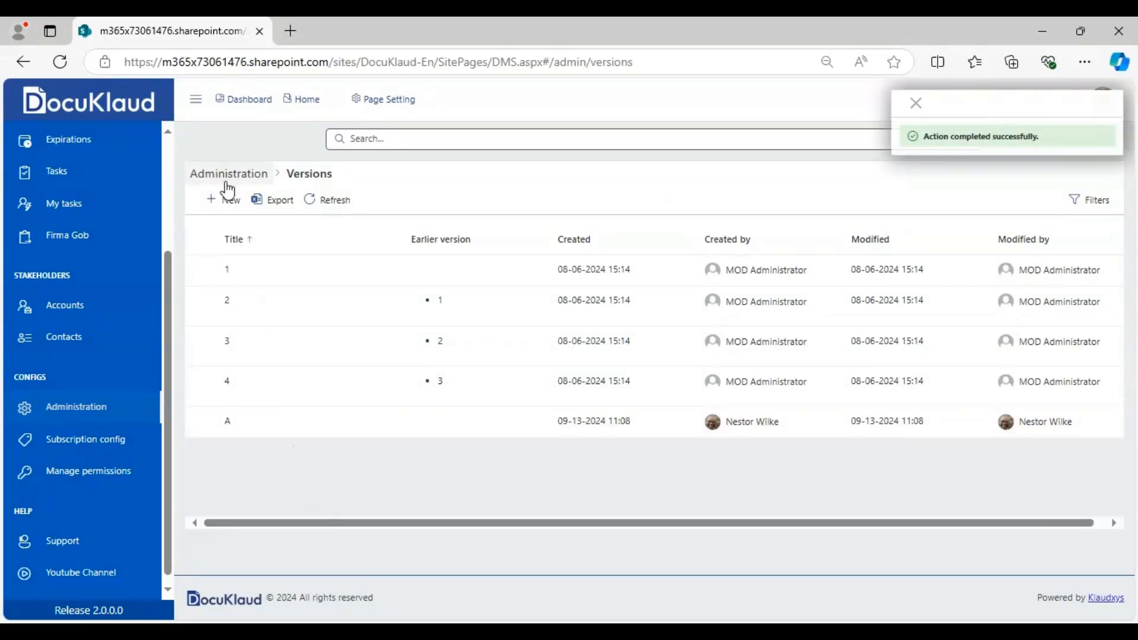
Create a version titled B with A as its earlier version and save it
left_click(228, 201)
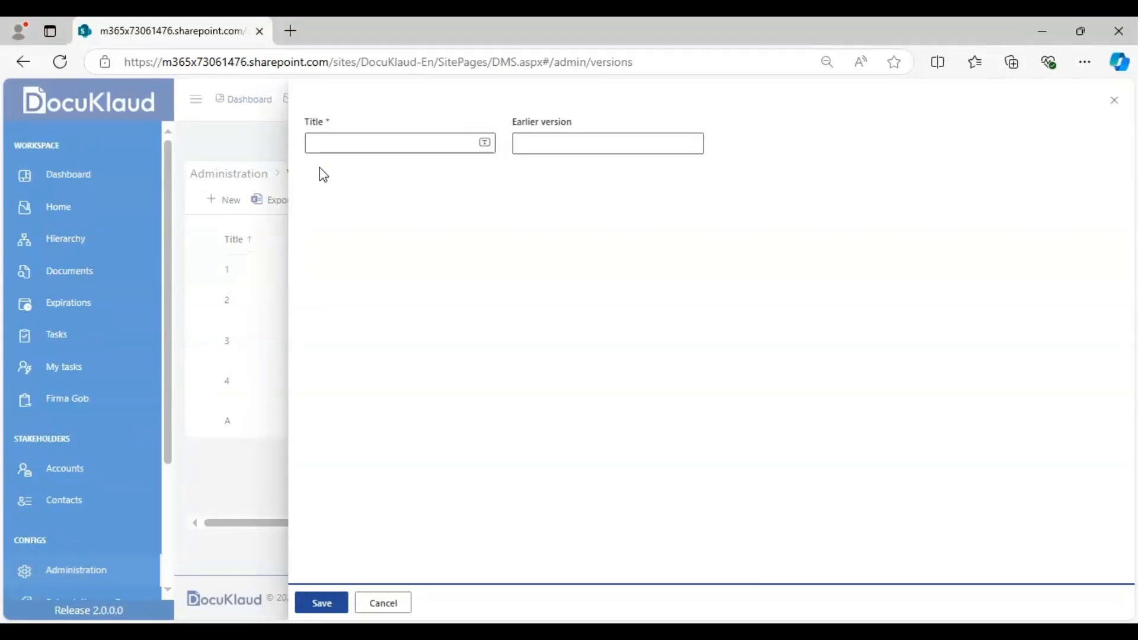
left_click(331, 150)
type("B")
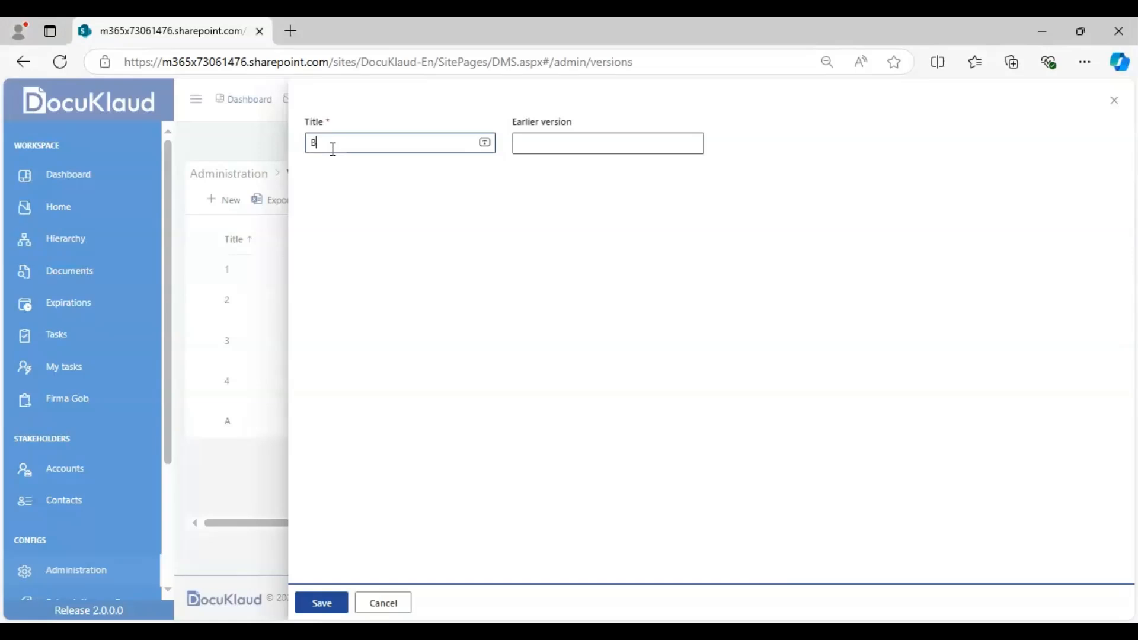
left_click(540, 147)
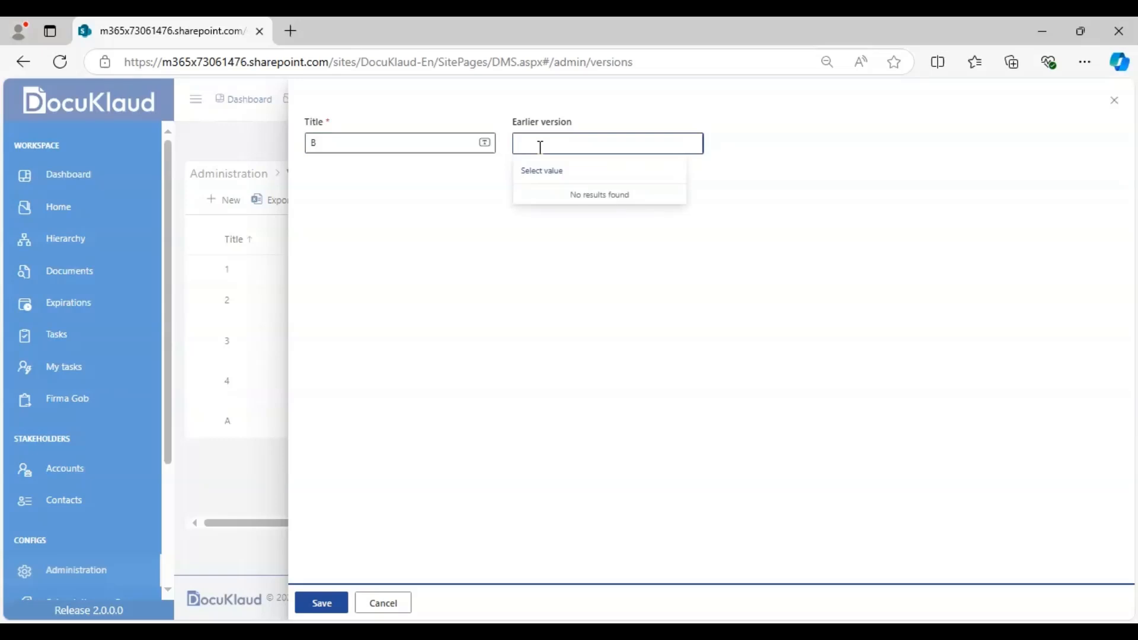
type("A")
left_click(540, 195)
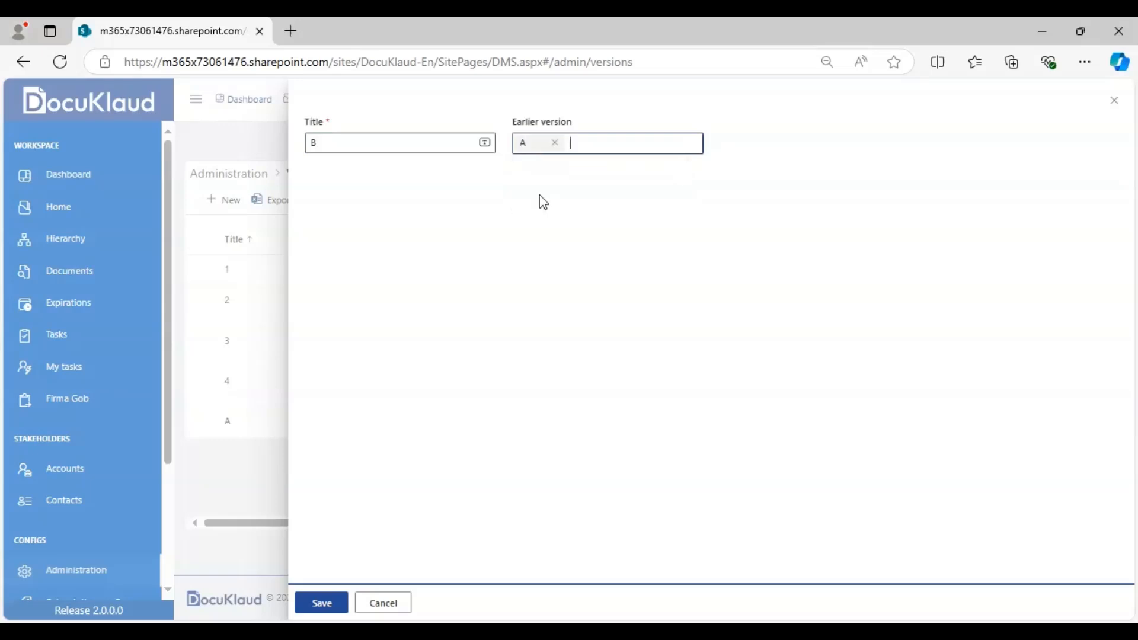
left_click(322, 603)
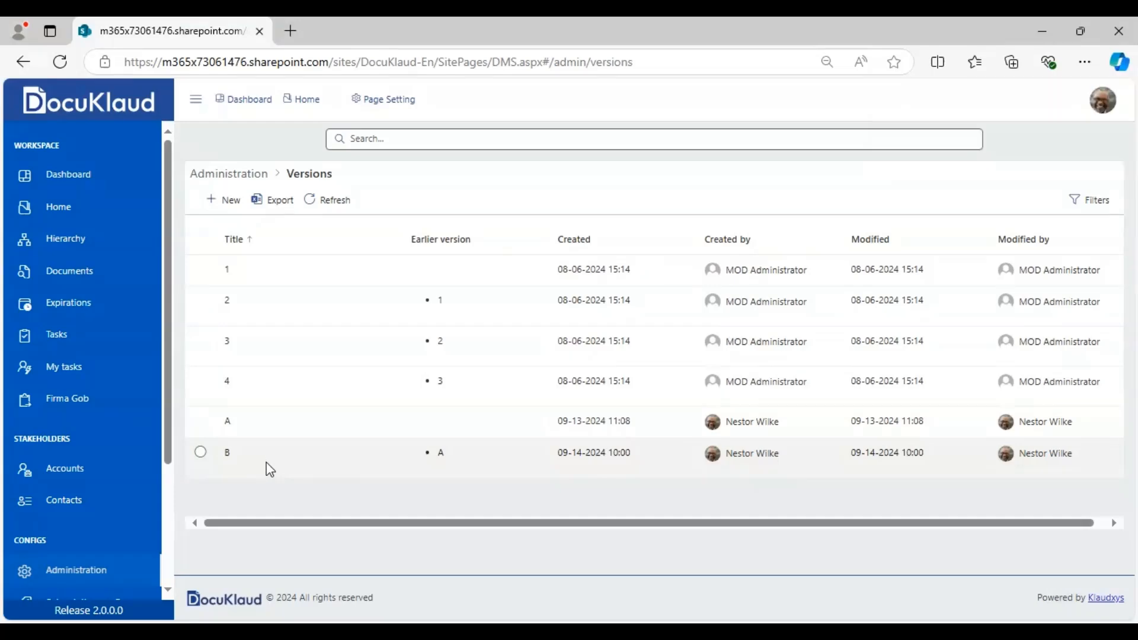
Start a new version entry with the title C
left_click(225, 200)
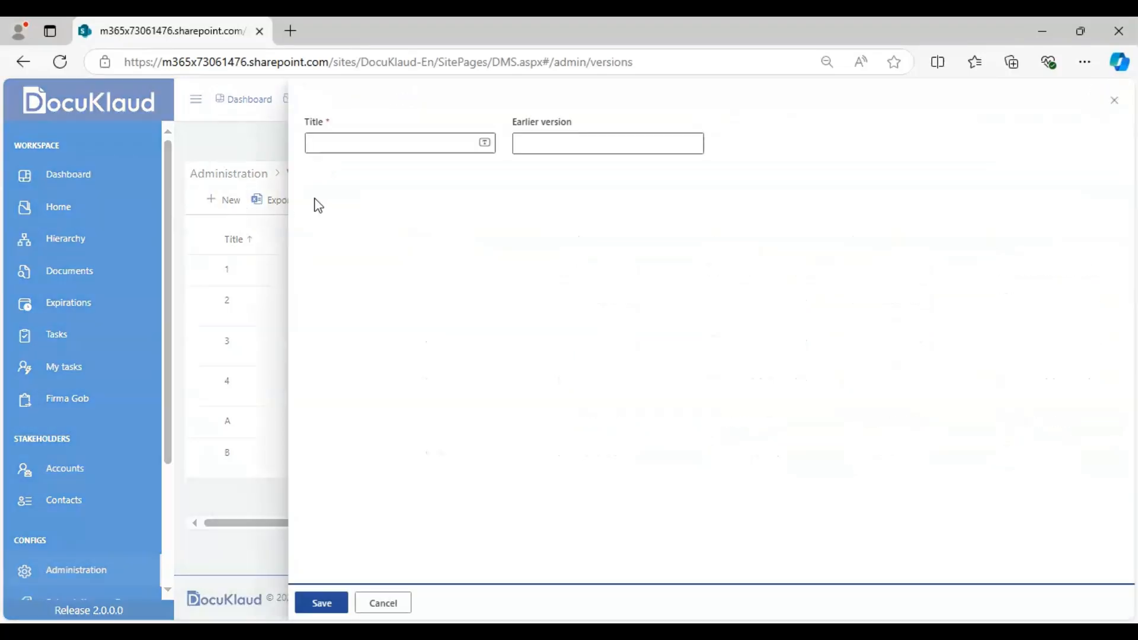
left_click(360, 144)
type("C")
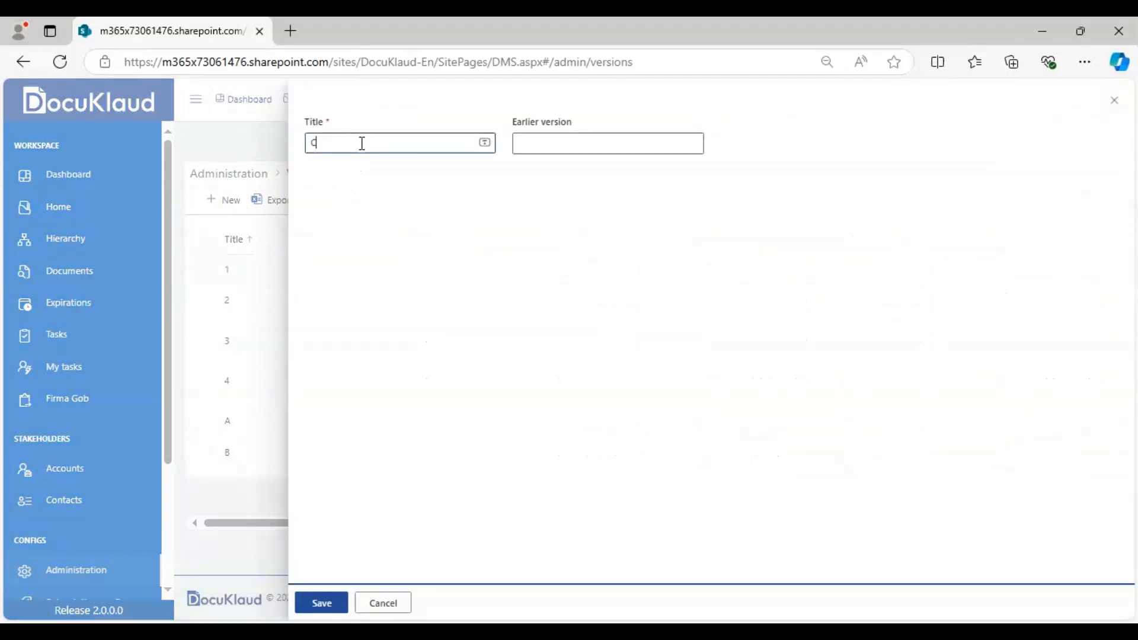
left_click(552, 146)
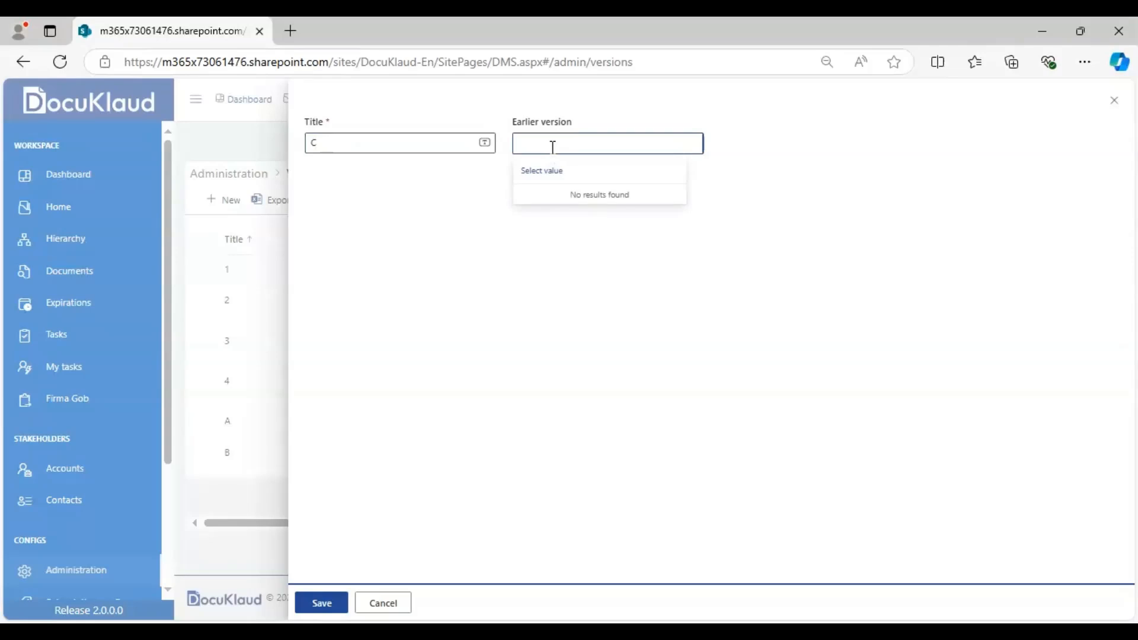
type("B")
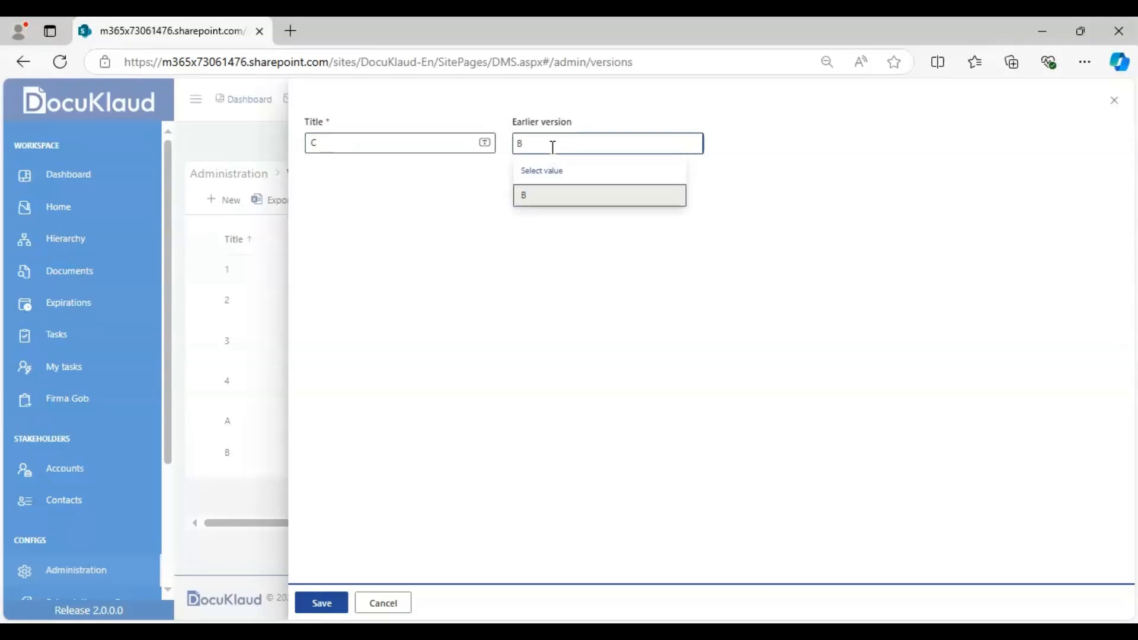
key("BackSpace")
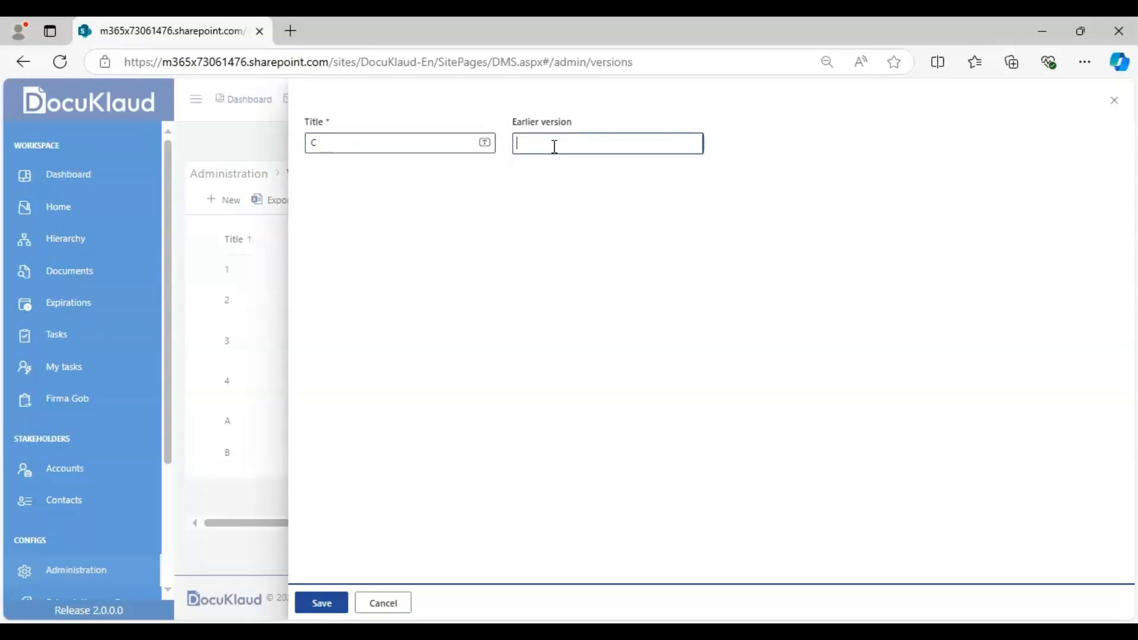
type("T")
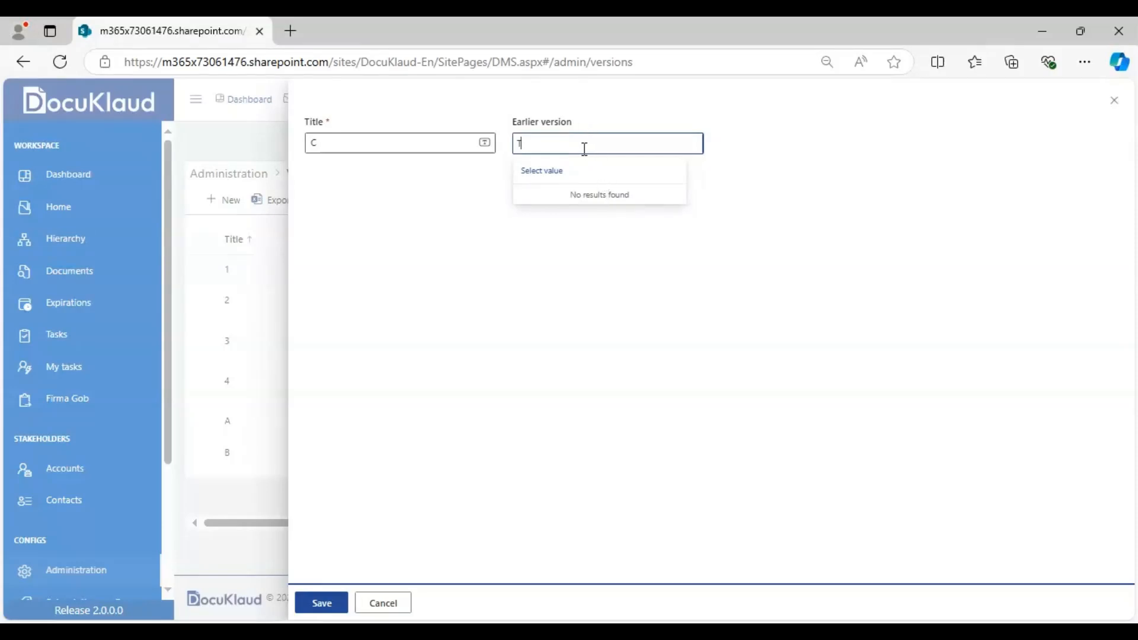
key("BackSpace")
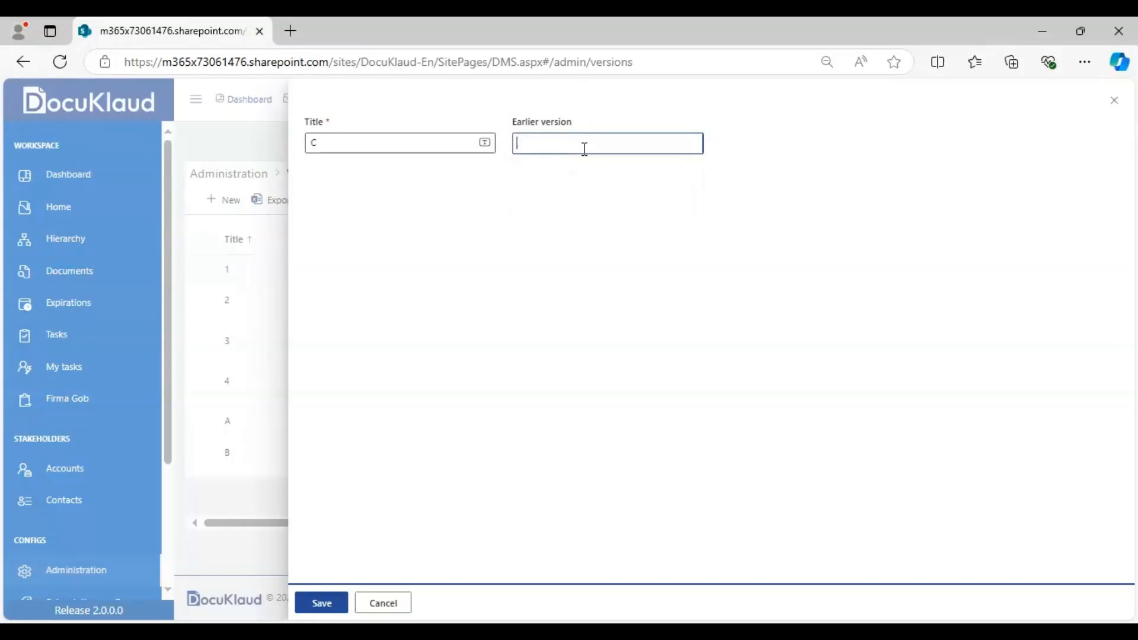
Set B as the earlier version of the new version C and save it
type("B")
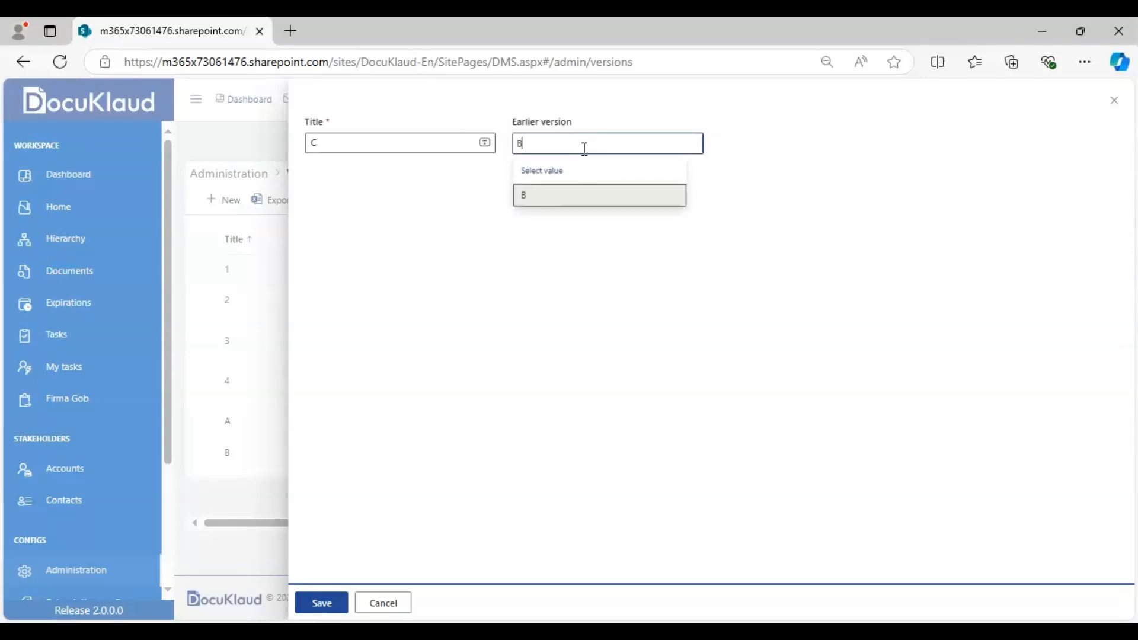
left_click(563, 197)
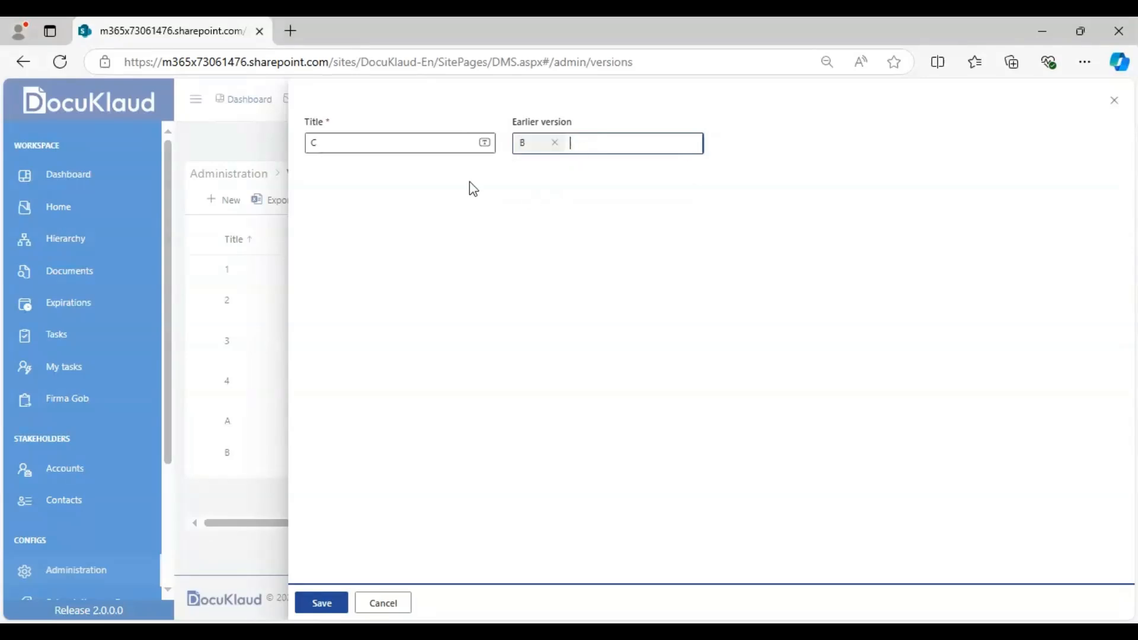
left_click(319, 603)
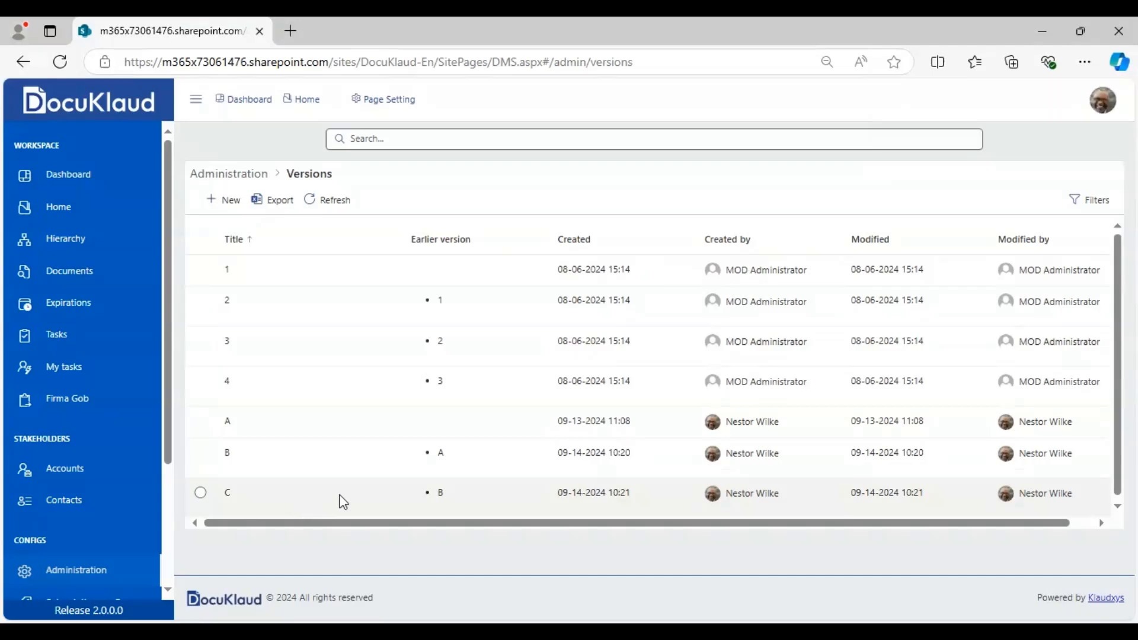
Edit version 1 to add A, B and C as its earlier versions, and save the change
left_click(252, 268)
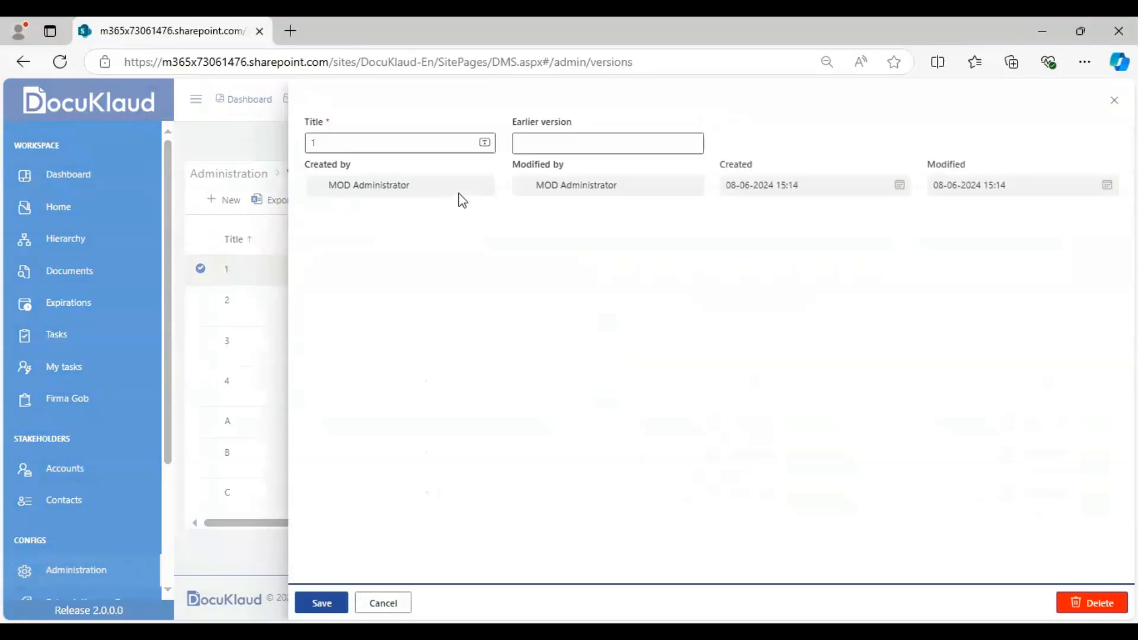
left_click(528, 147)
type("A")
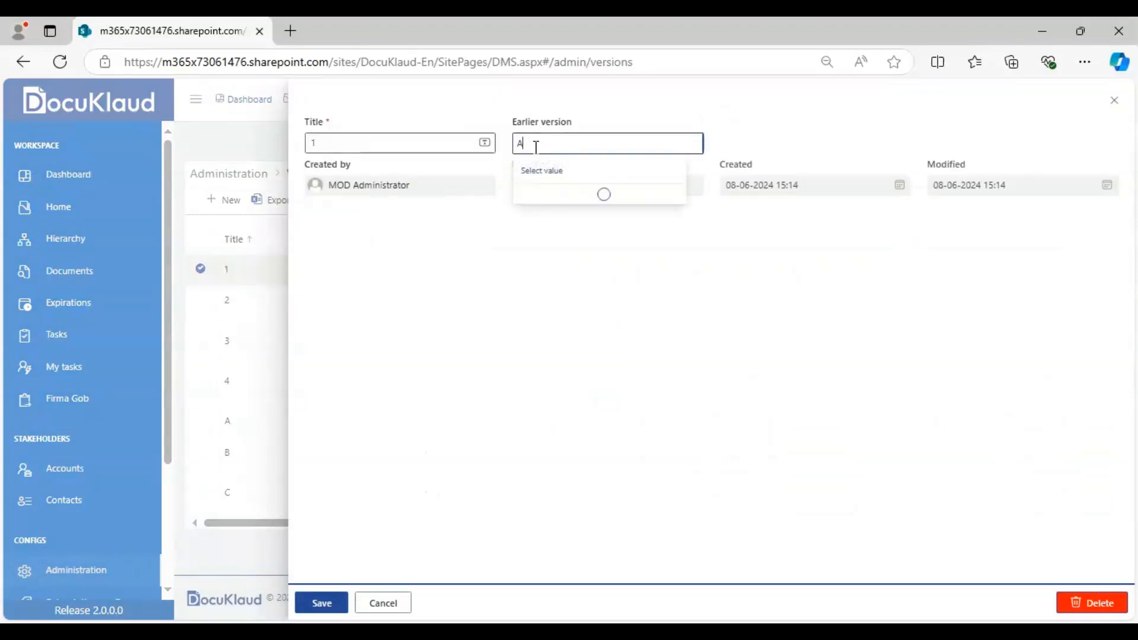
left_click(537, 196)
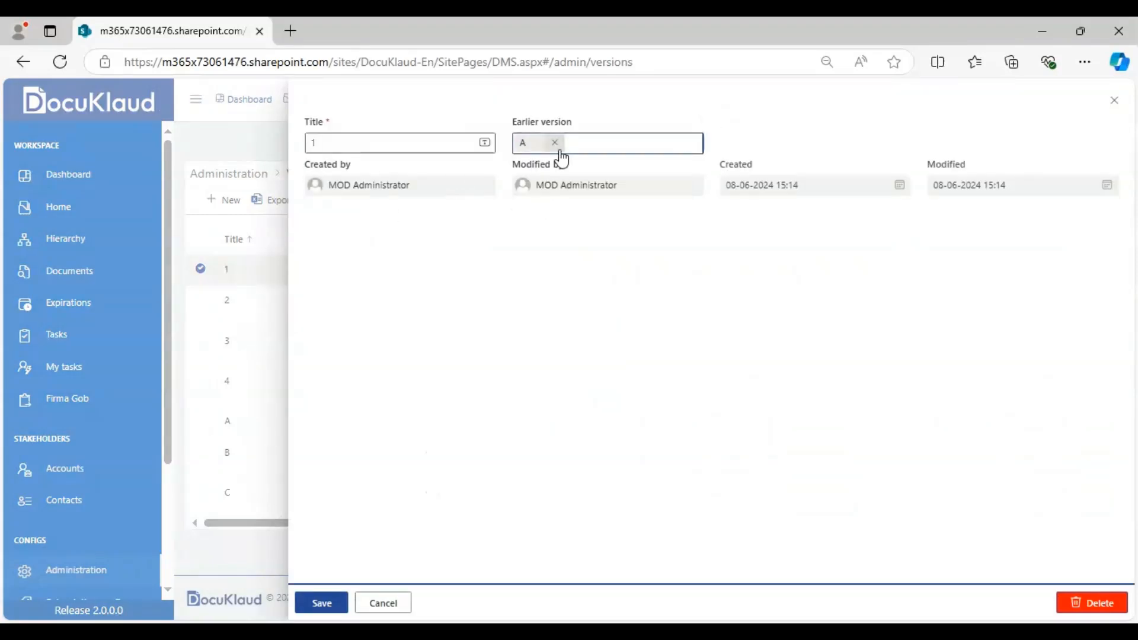
type("B")
left_click(597, 195)
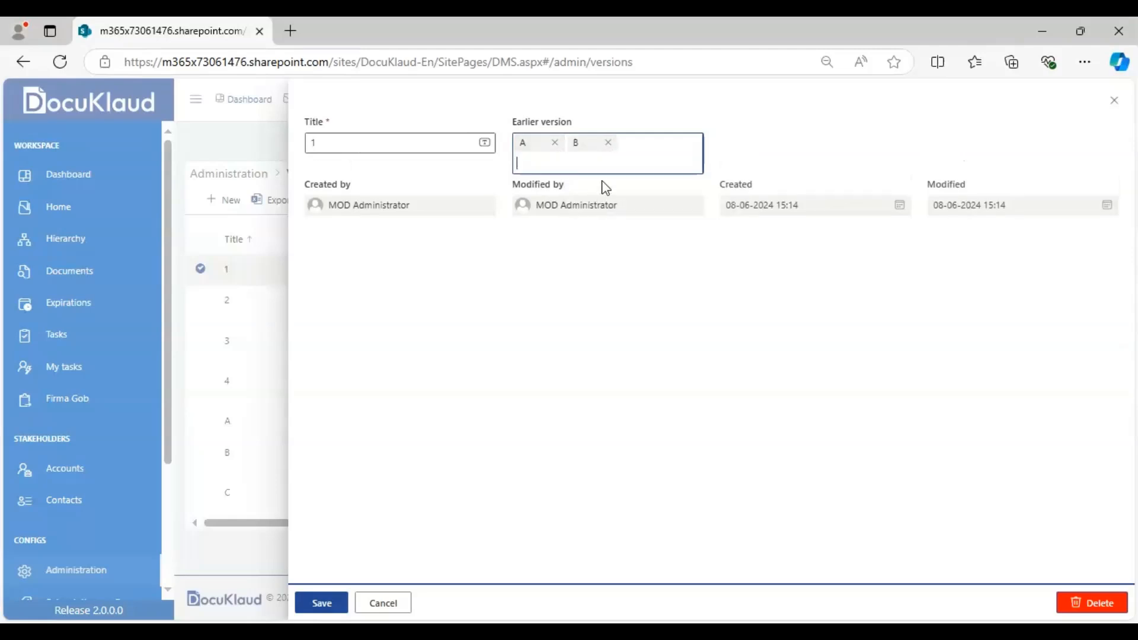
type("C")
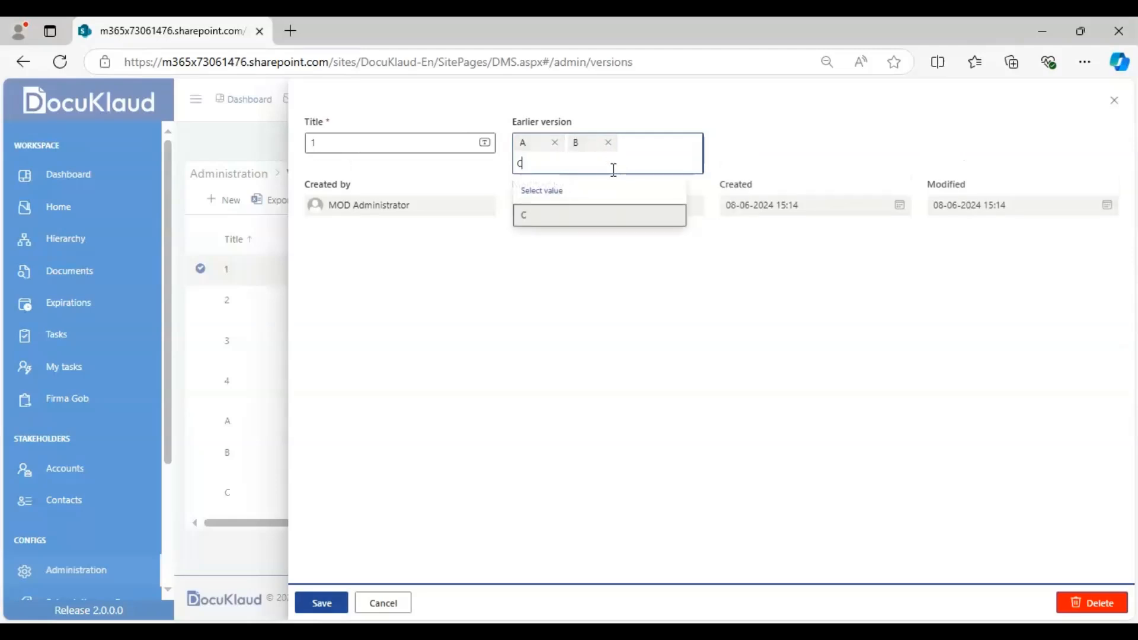
left_click(598, 216)
left_click(322, 602)
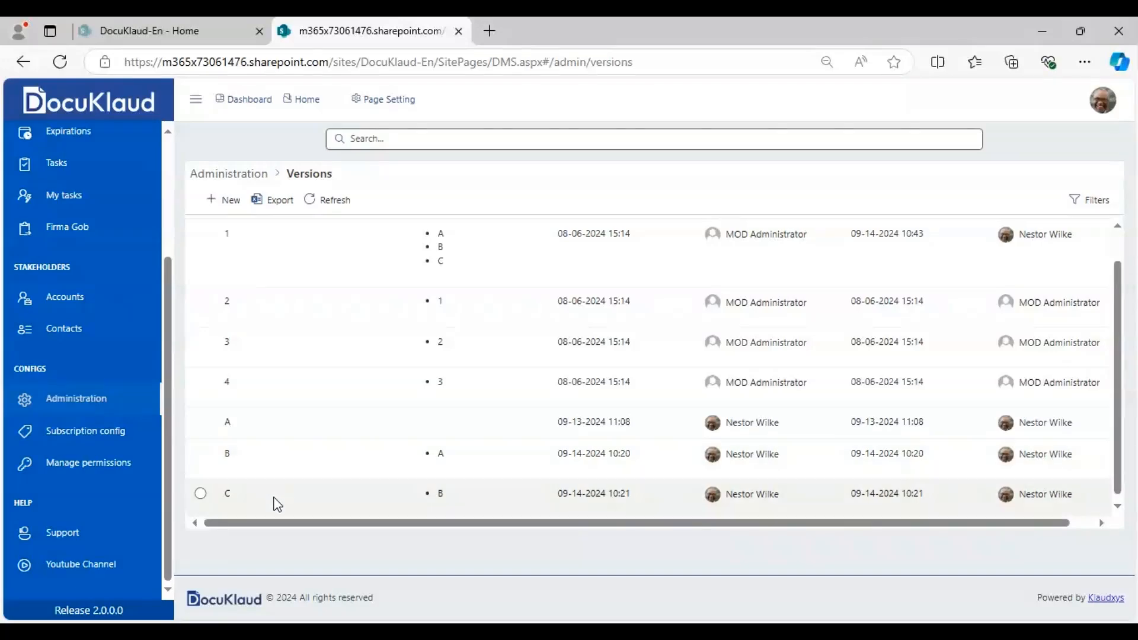
Review the end of the versions list and return to the Administration overview
scroll(278, 504, "down", 1)
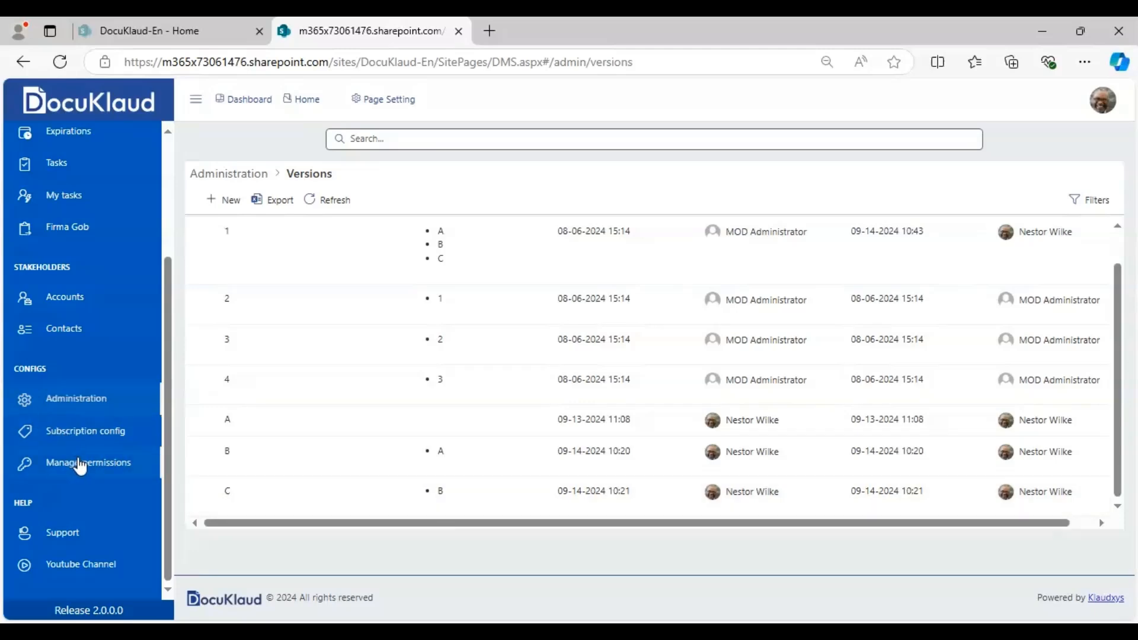
left_click(83, 404)
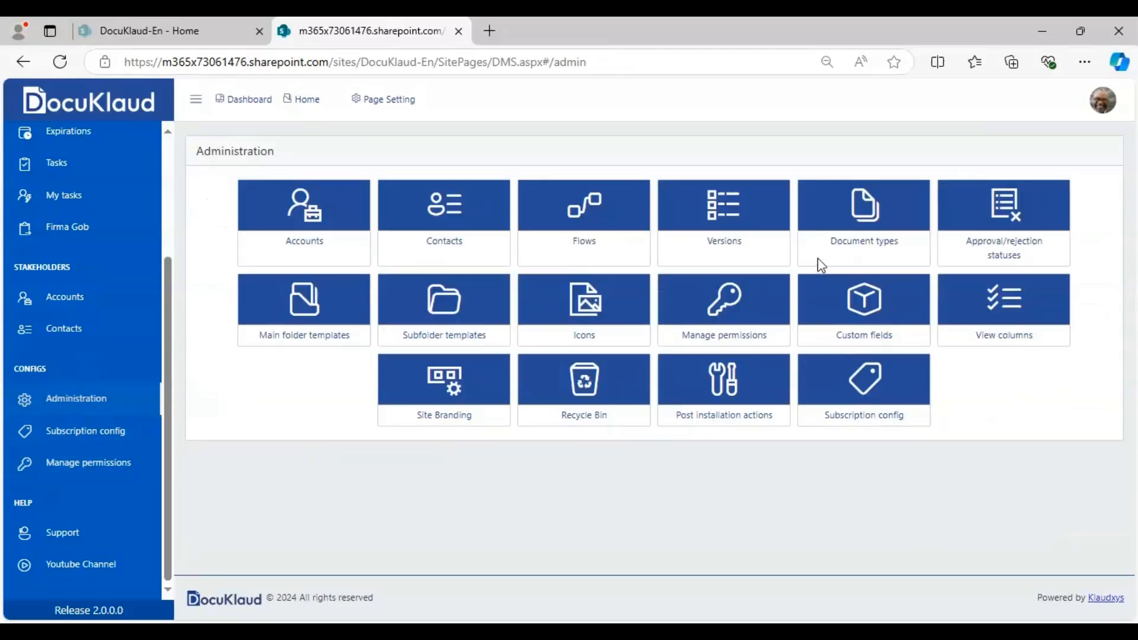